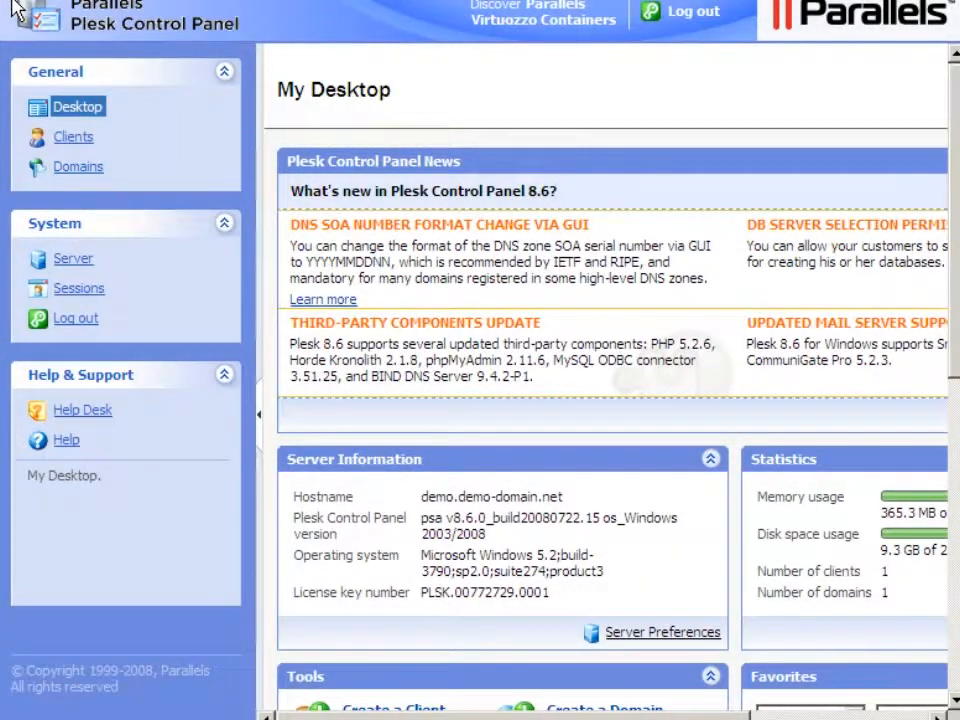
Go to demo-domain.net's Subdomains page and start adding a new subdomain.
click(80, 168)
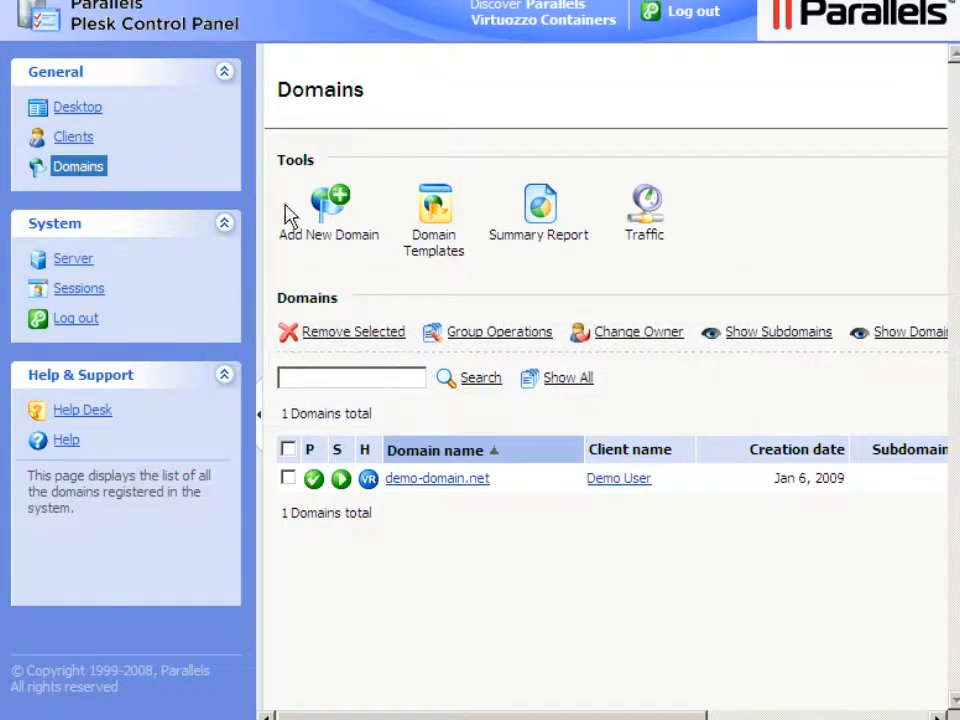
click(428, 484)
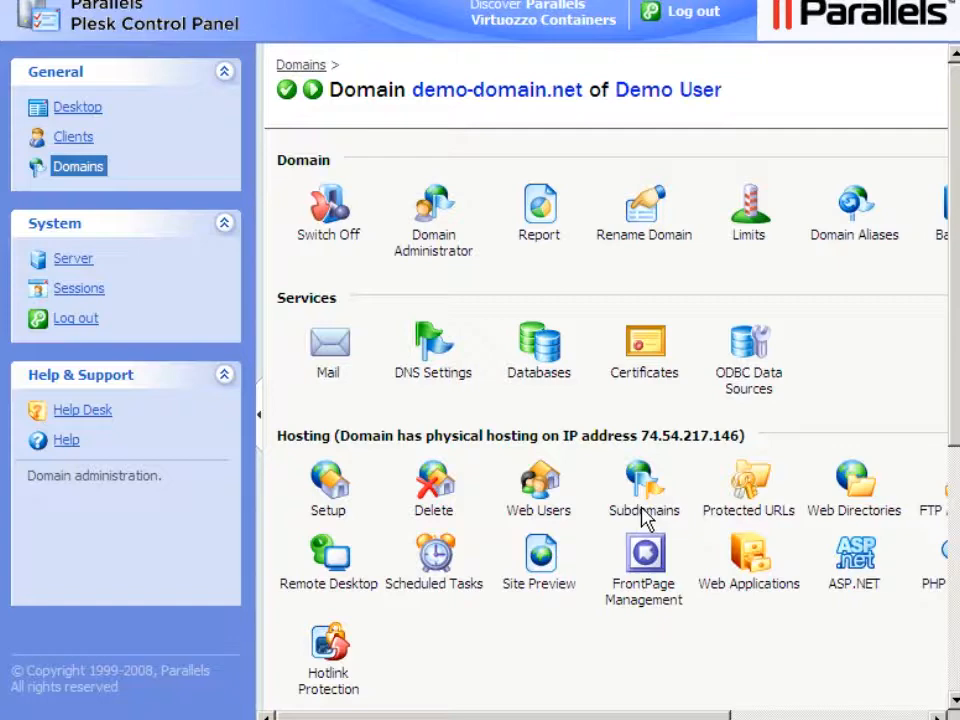
click(643, 514)
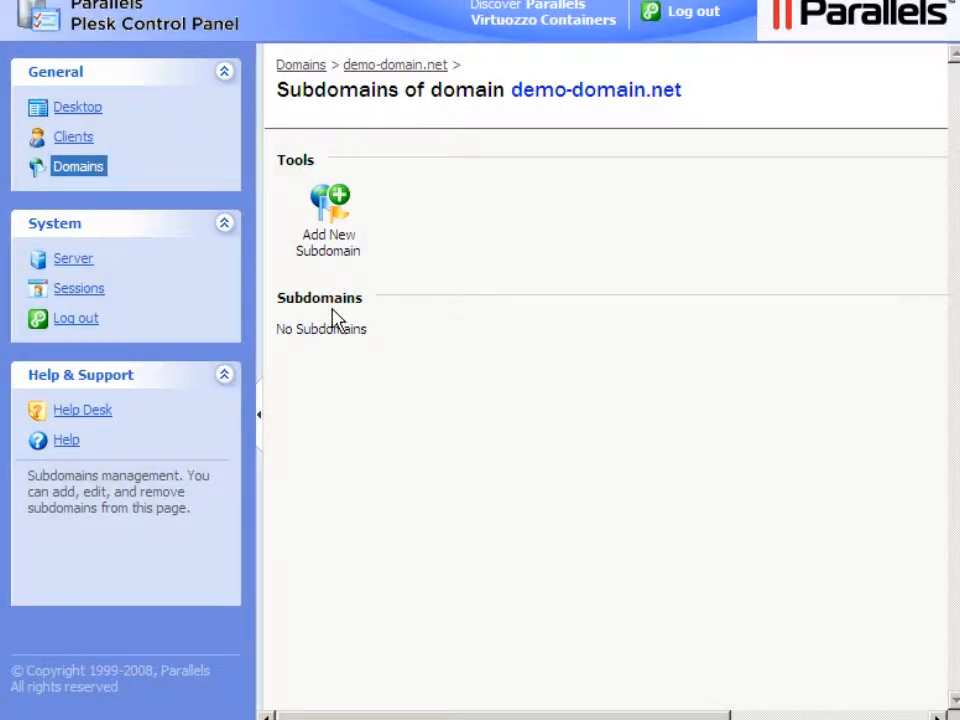
click(328, 242)
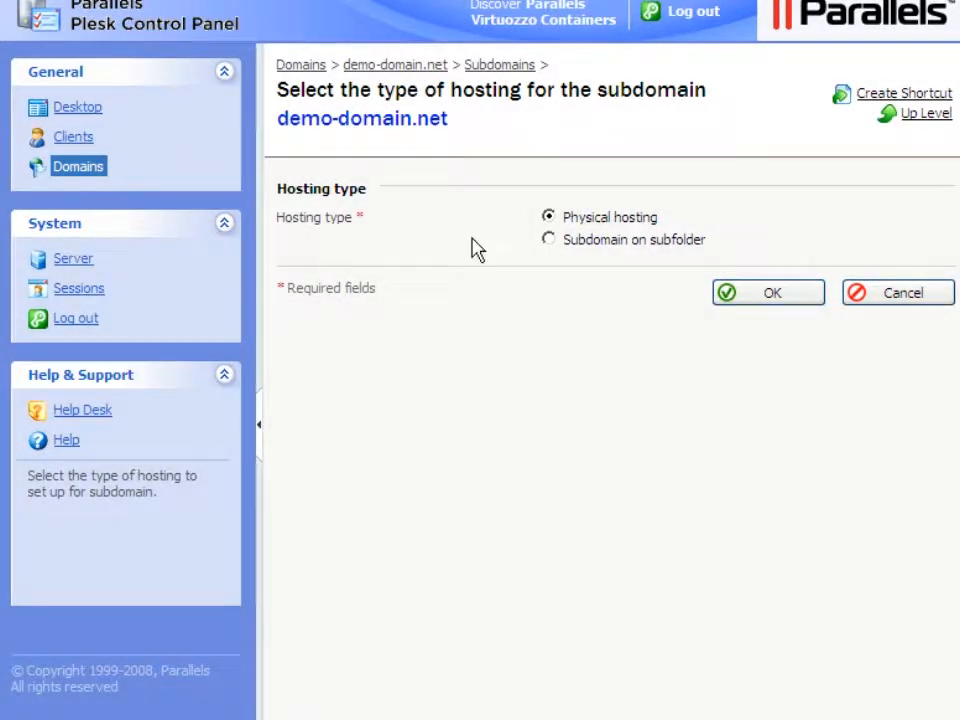
Keep Physical hosting, name the subdomain 'subdomain' and enable its WWW version.
click(770, 297)
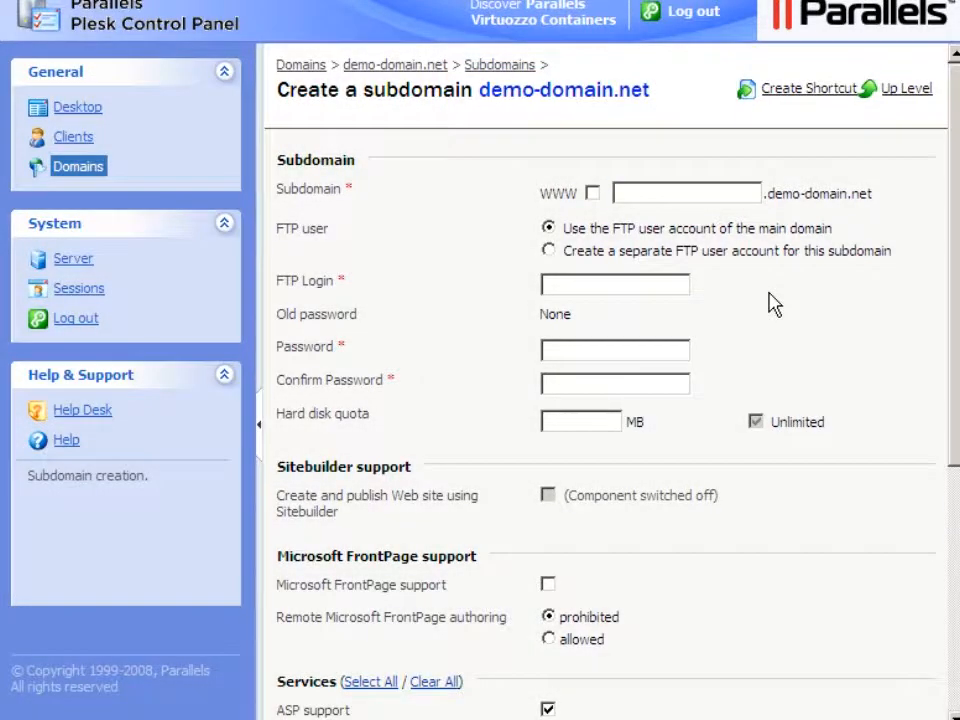
click(618, 195)
text(subdomain)
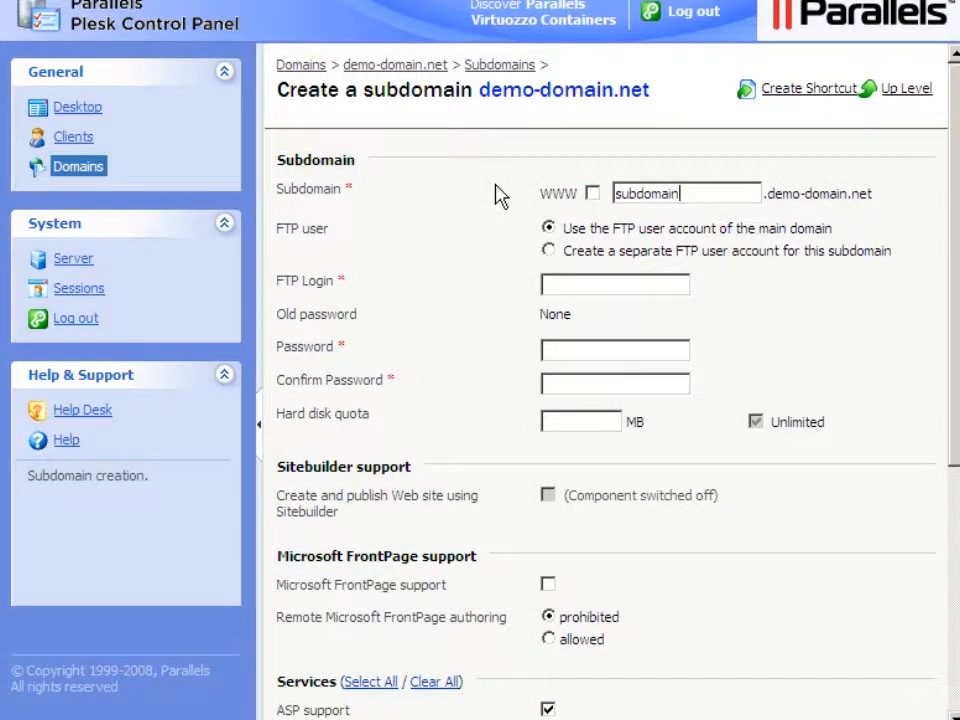
click(593, 193)
Enable Microsoft FrontPage support with remote authoring allowed, then create subdomain.demo-domain.net.
click(548, 584)
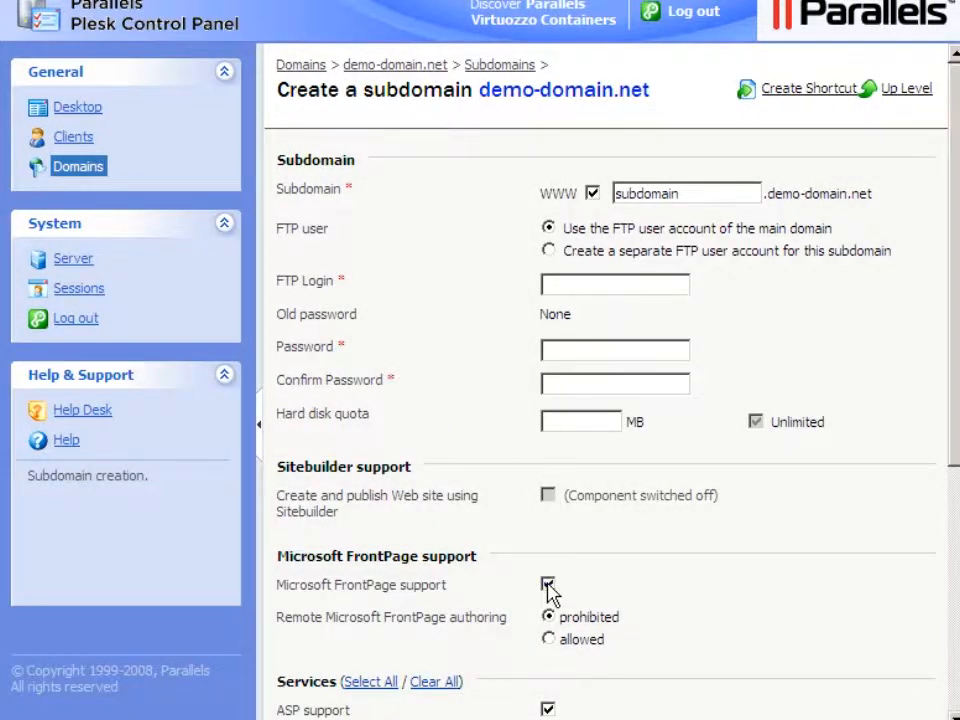
click(548, 639)
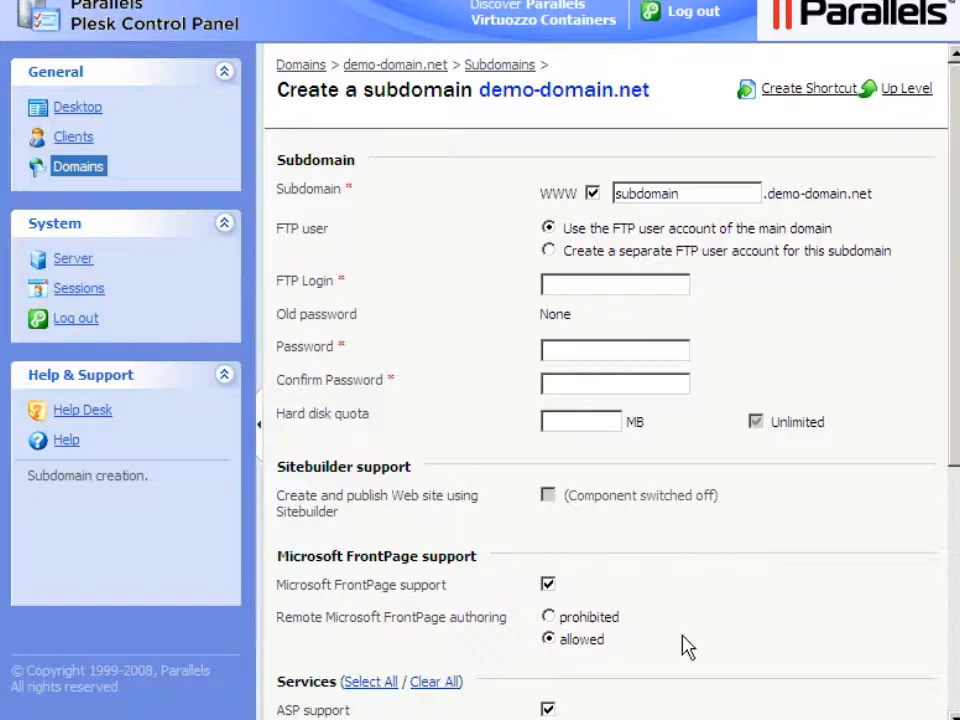
click(955, 600)
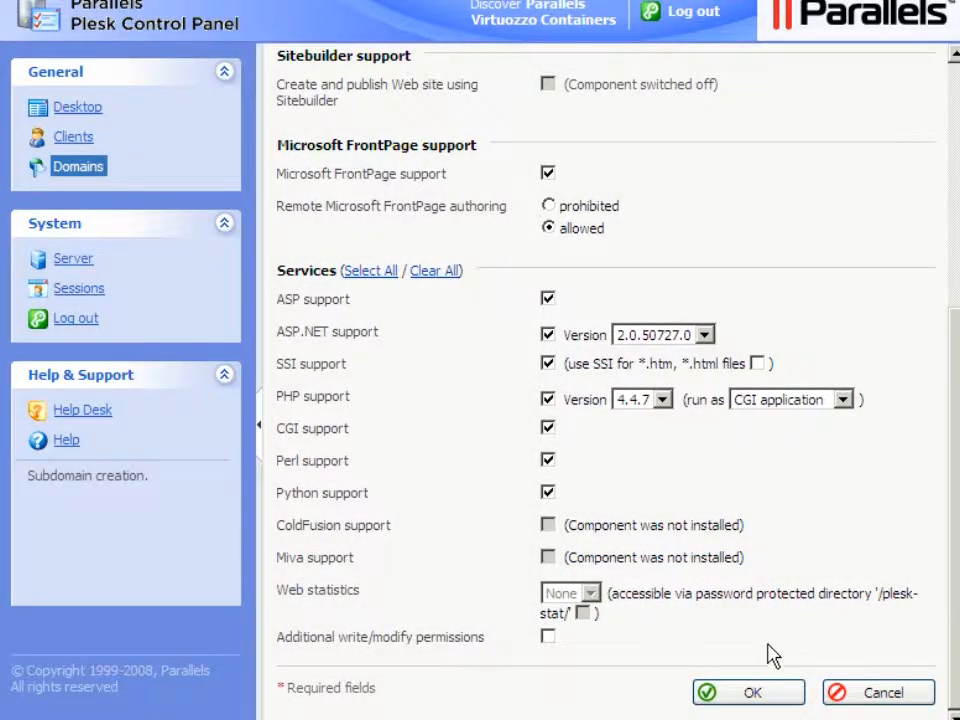
click(754, 694)
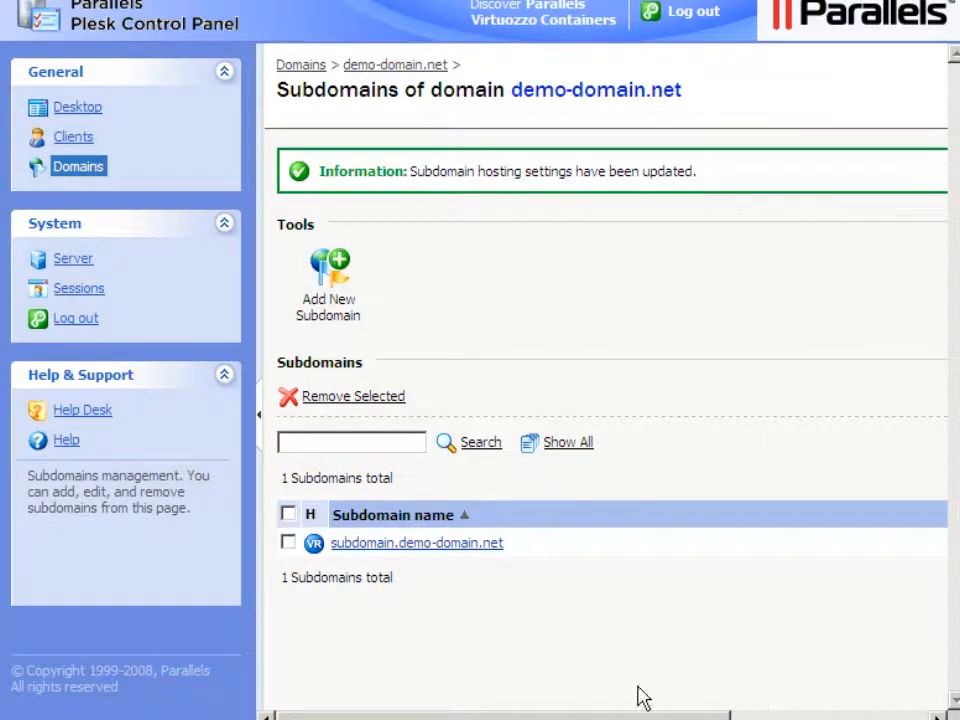
Open subdomain.demo-domain.net from the Subdomains list.
click(408, 545)
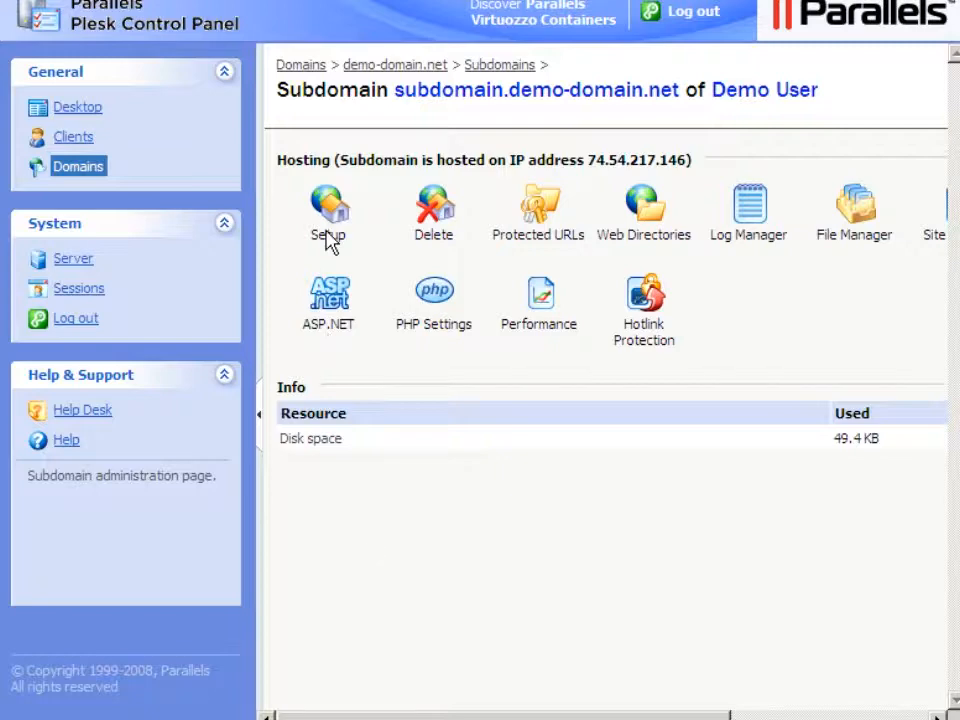
Give the subdomain a separate FTP account with login 'subdomainuser' and a confirmed password.
click(329, 238)
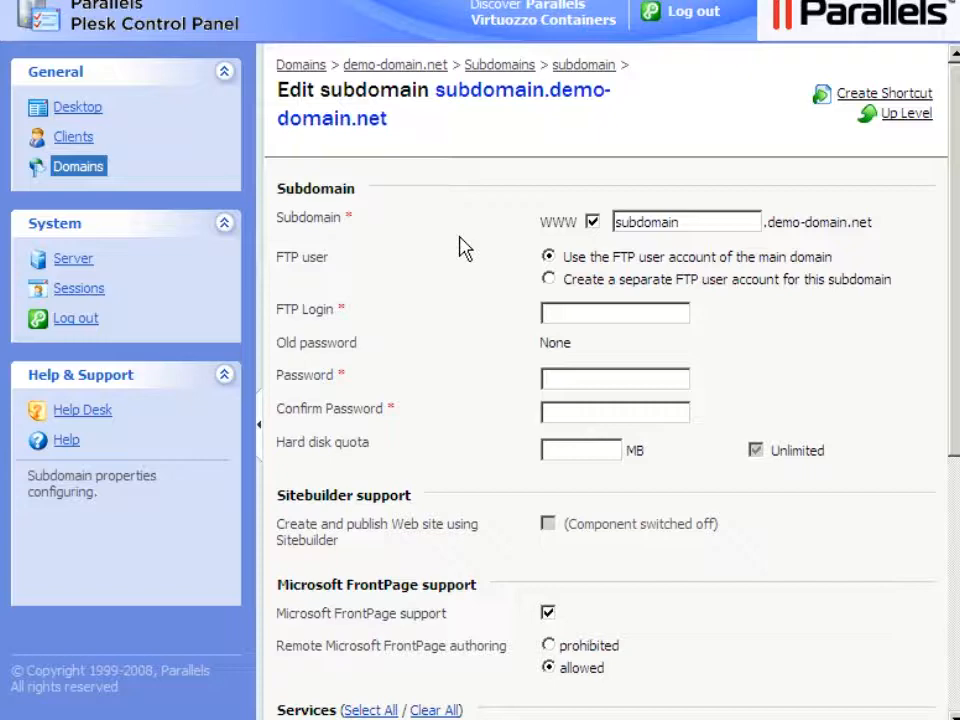
click(549, 279)
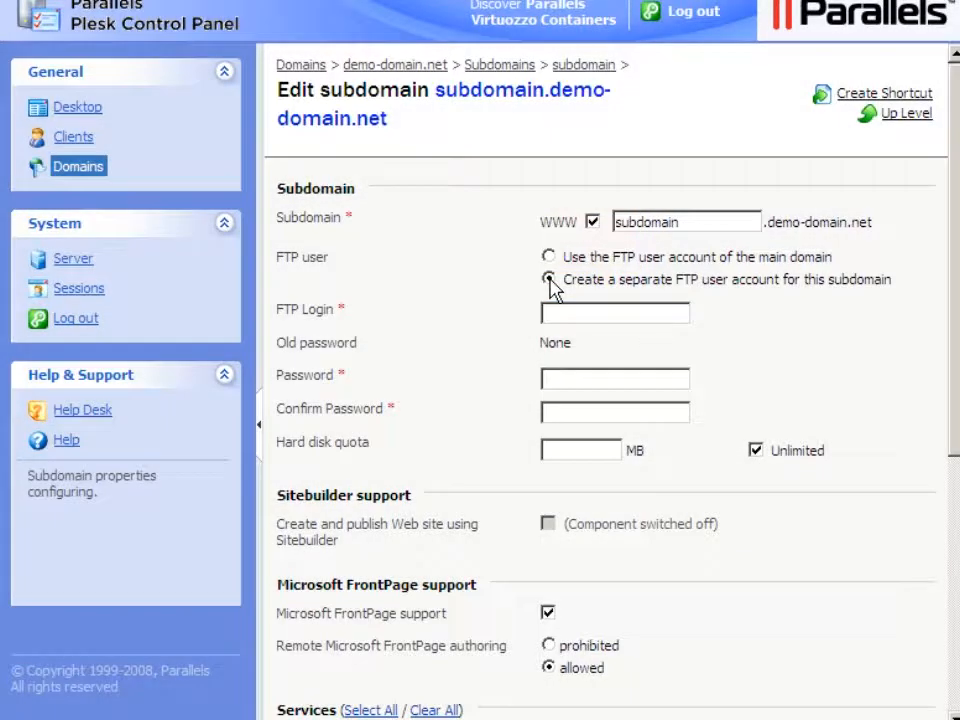
click(546, 313)
text(subdomai)
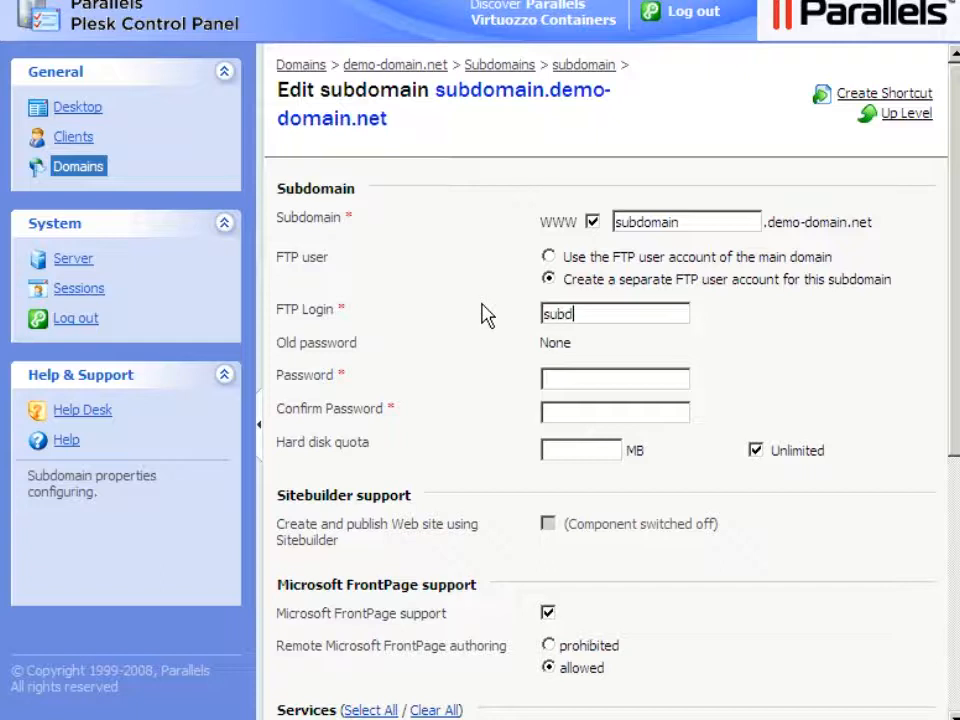
text(nuser)
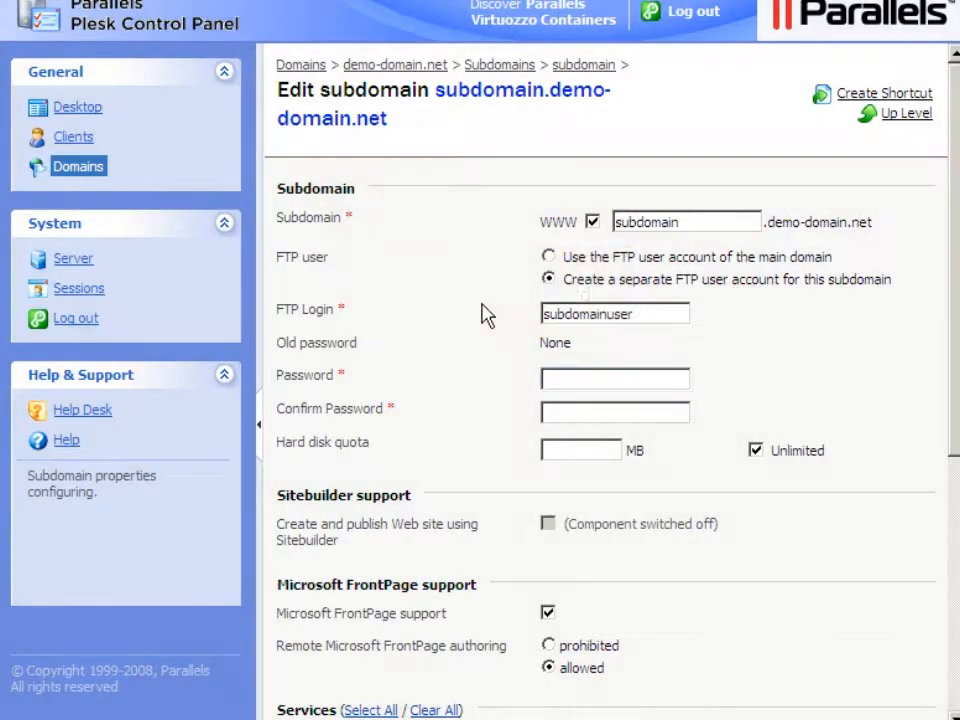
click(546, 378)
text(password1)
key(Tab)
click(545, 412)
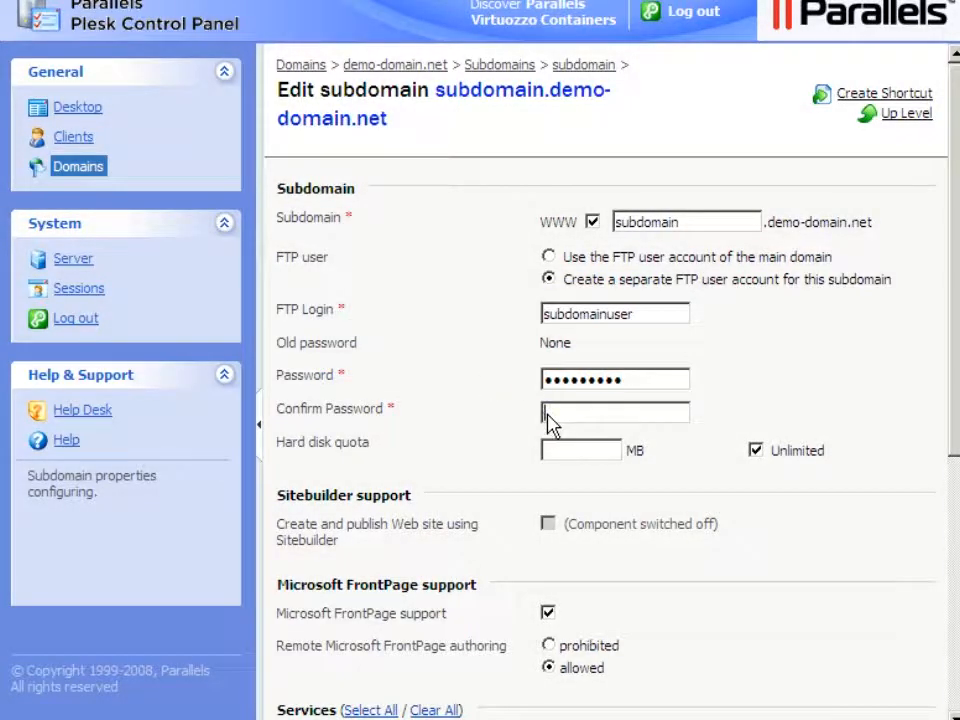
text(password1)
Save the separate FTP account settings and bring back the side navigation panel.
click(955, 593)
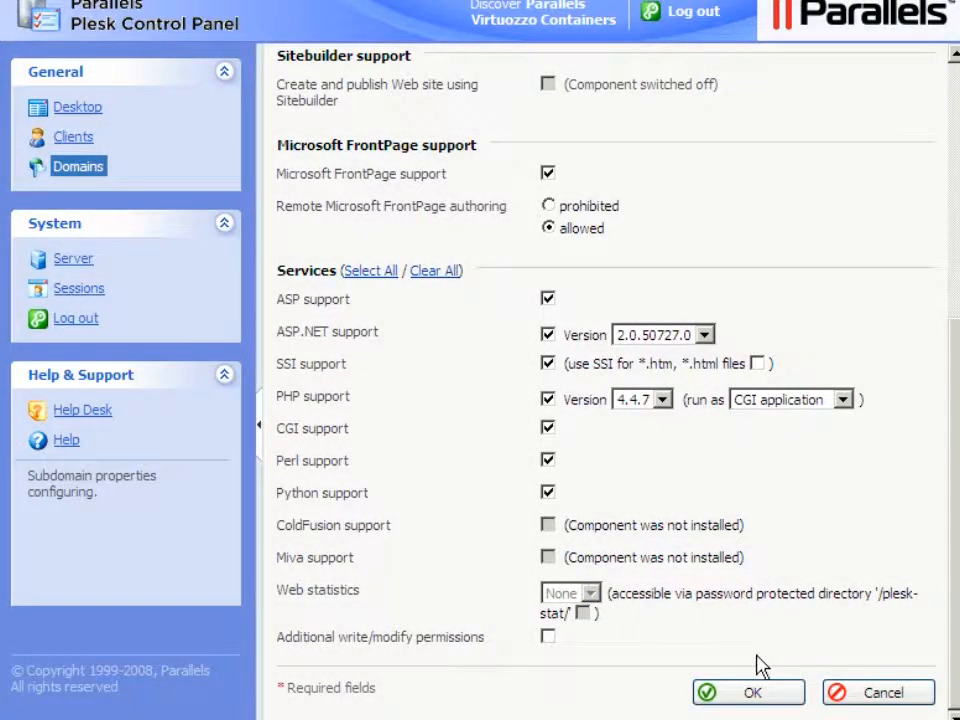
click(752, 697)
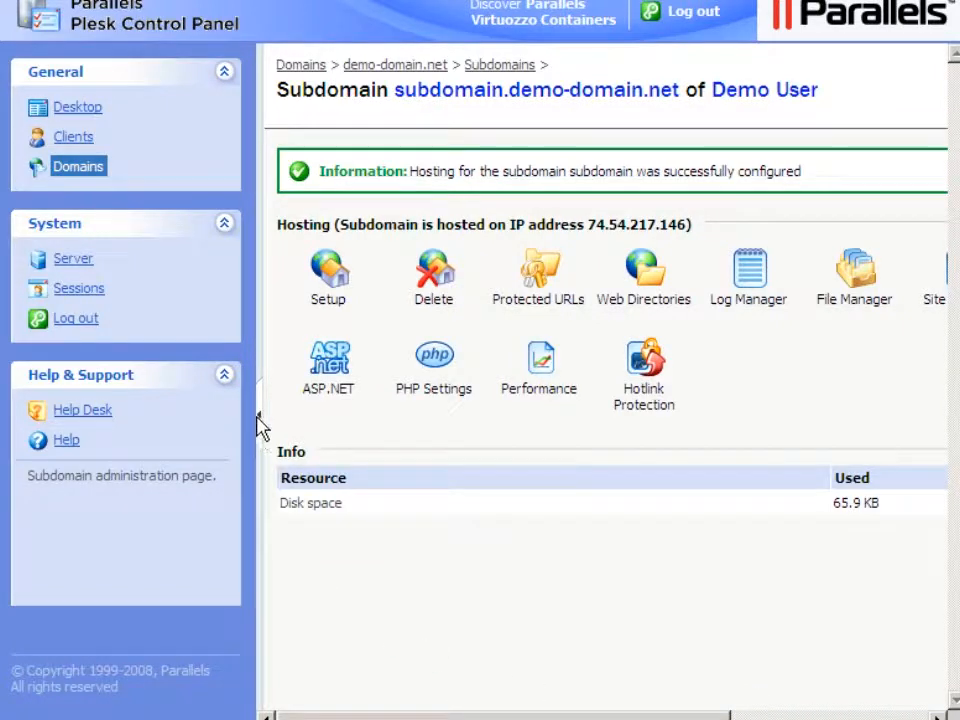
click(258, 422)
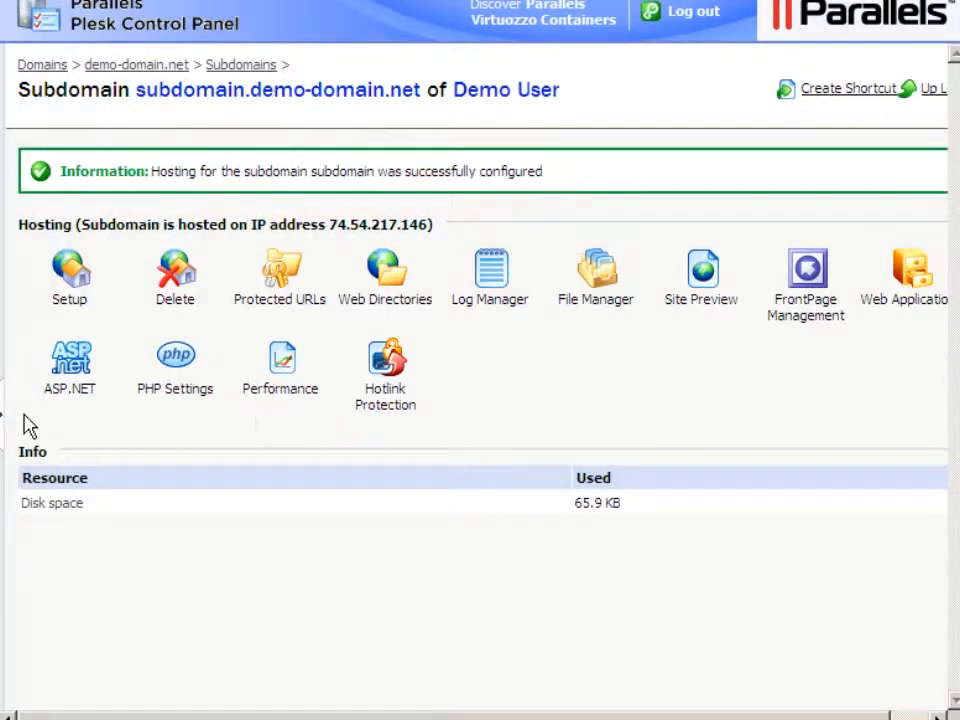
click(5, 425)
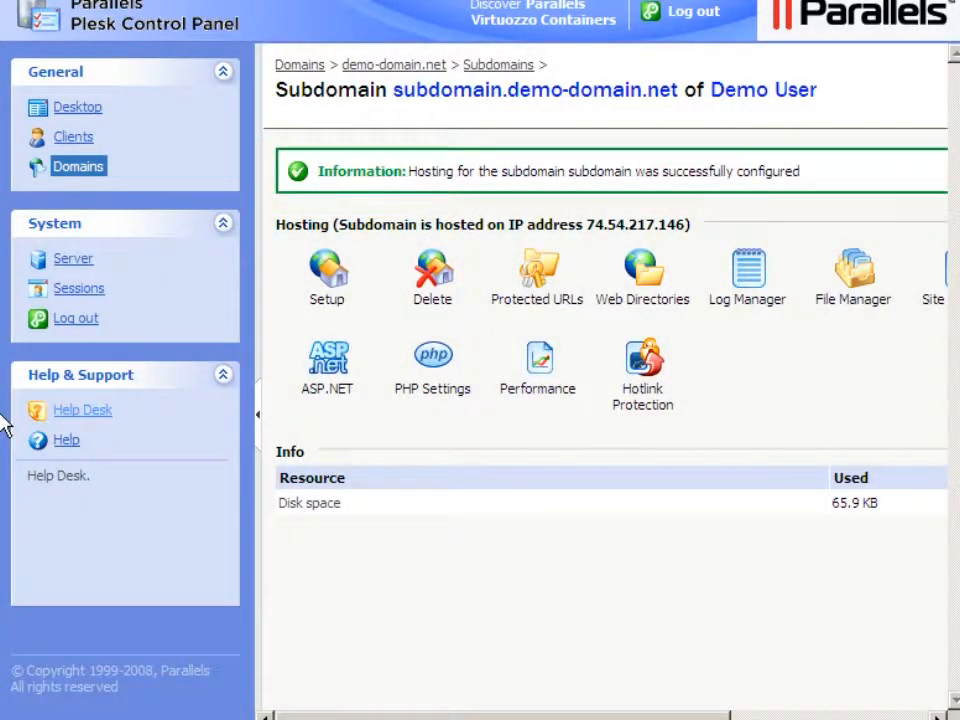
click(430, 302)
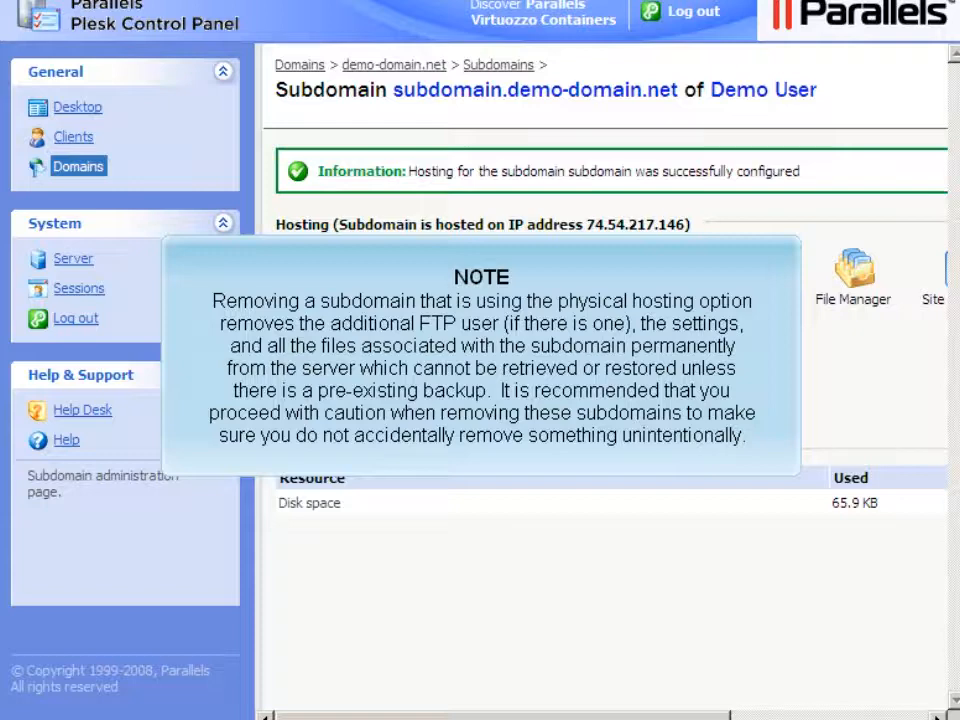
Delete the subdomain's physical hosting and confirm the removal prompt.
click(432, 303)
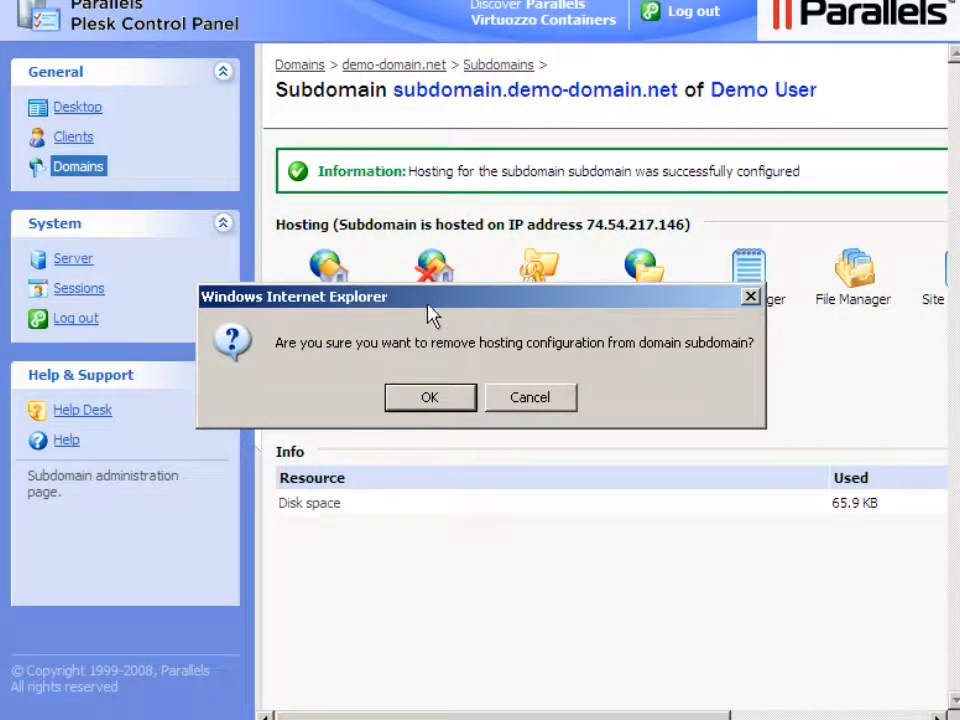
click(430, 398)
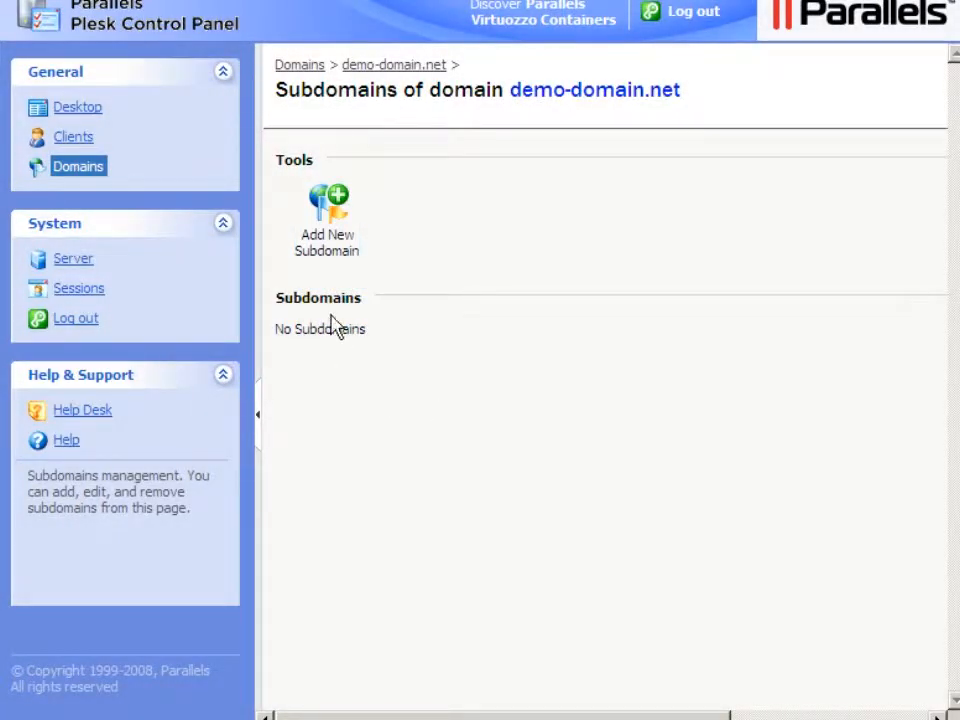
Add a new subdomain to demo-domain.net using Subdomain on subfolder hosting.
click(329, 257)
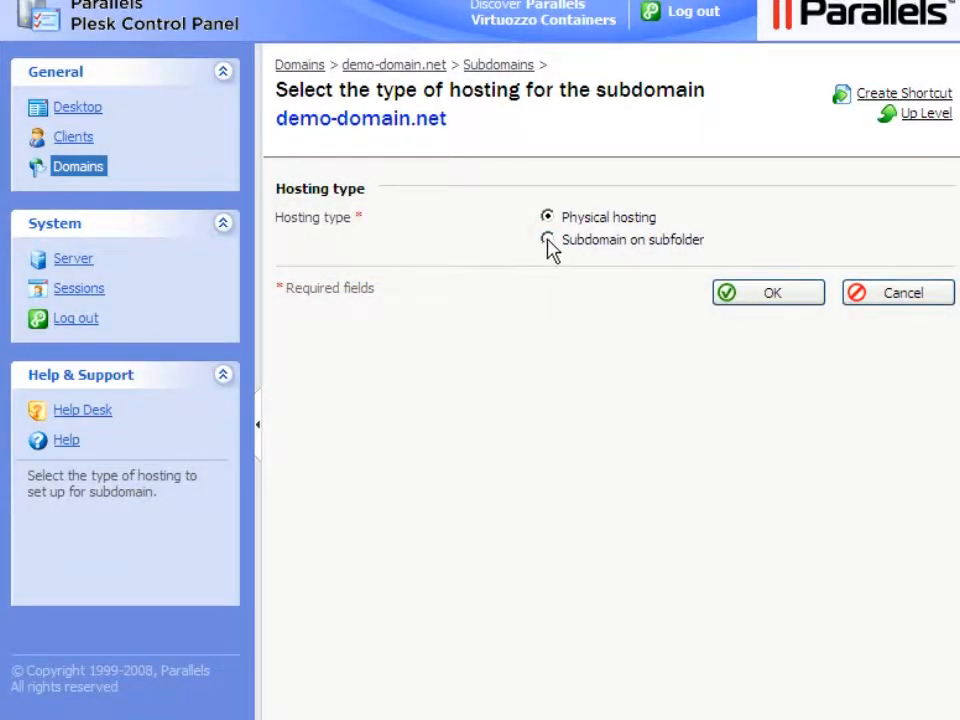
click(548, 240)
click(771, 298)
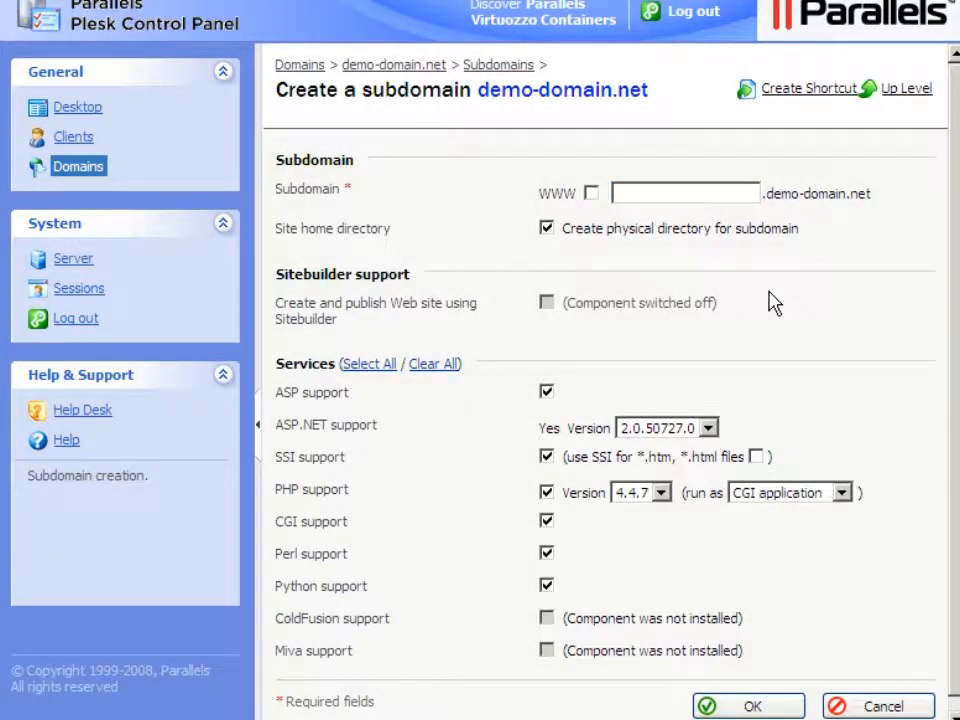
Create the subdomain 'subdomain' with the WWW prefix enabled.
click(618, 193)
text(subdomai)
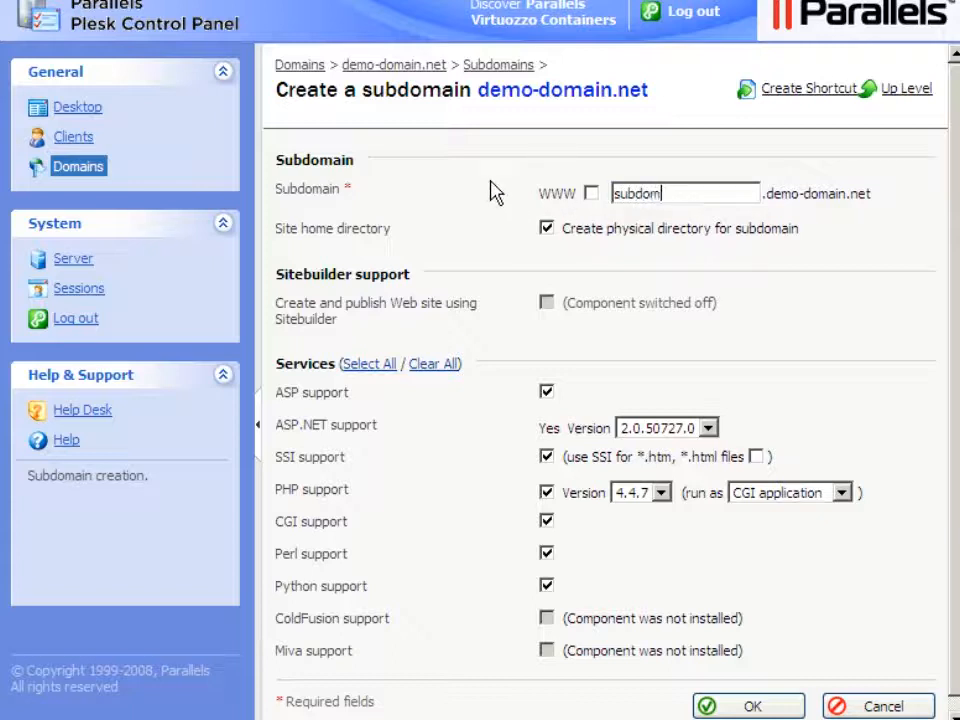
text(n)
click(591, 193)
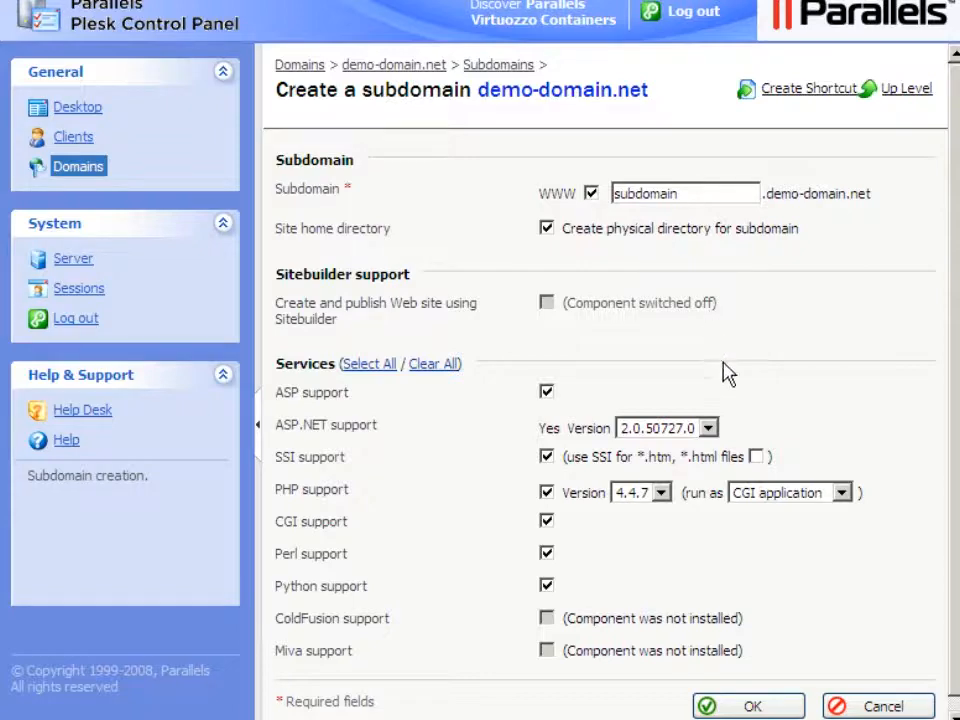
click(752, 707)
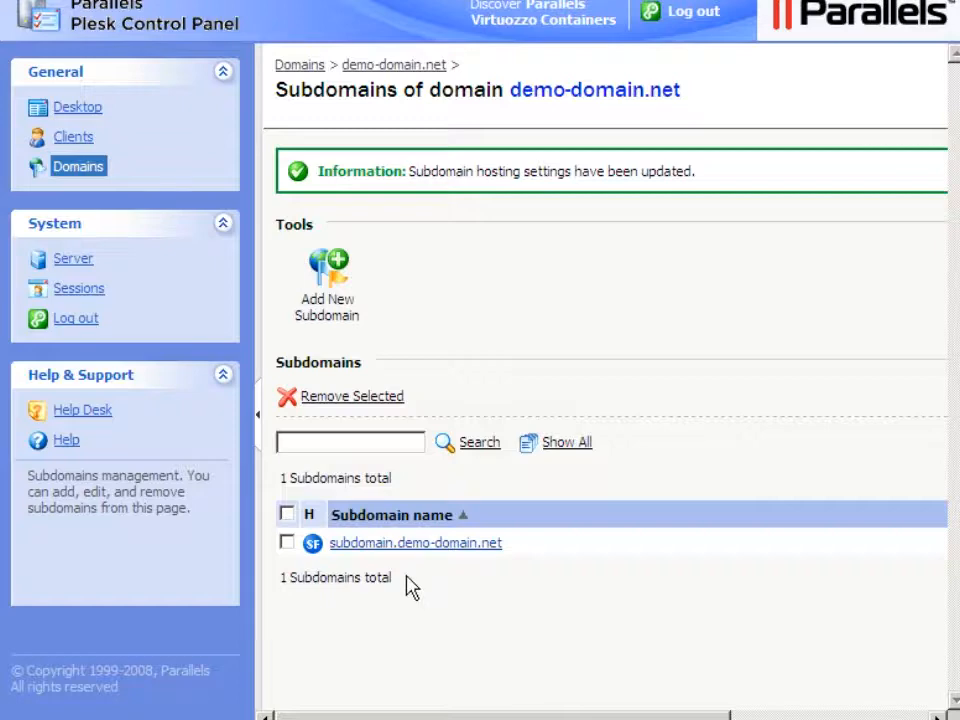
click(404, 545)
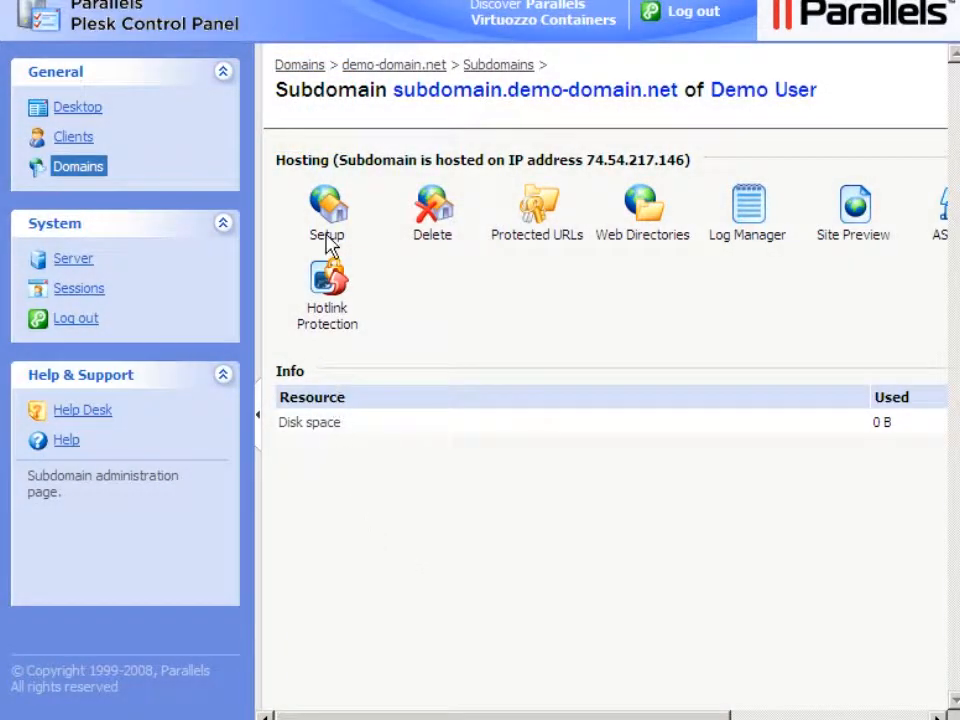
click(330, 243)
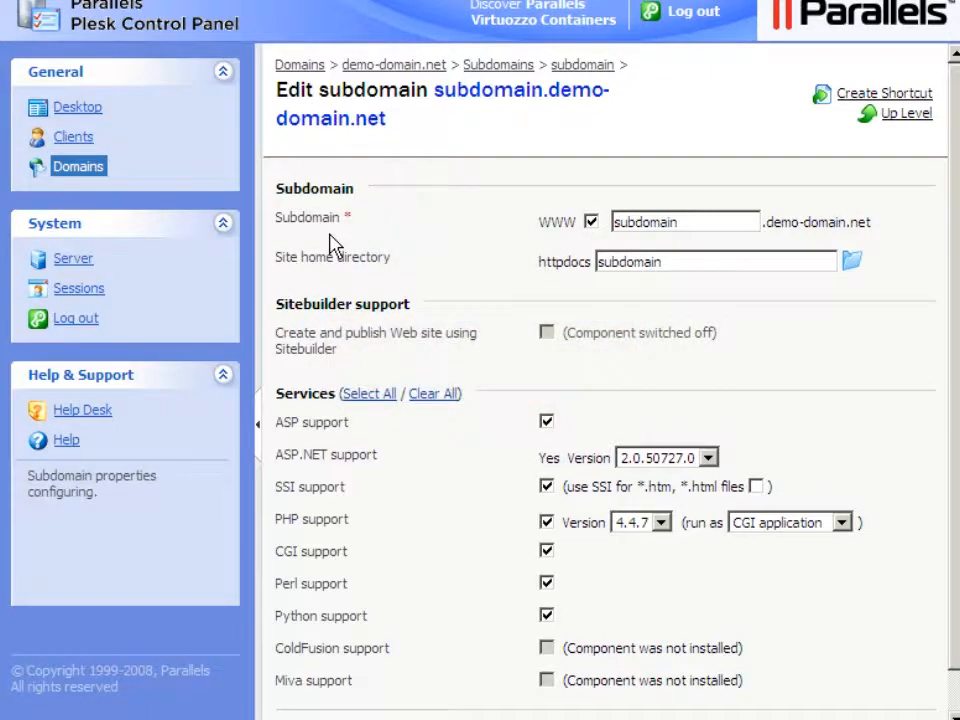
click(955, 700)
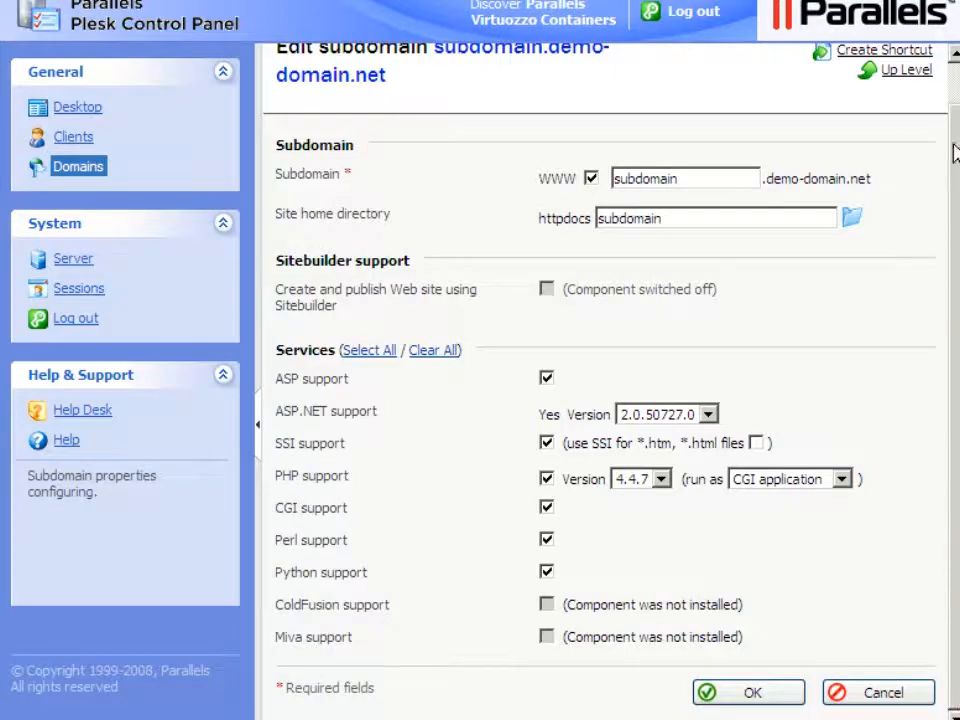
click(955, 88)
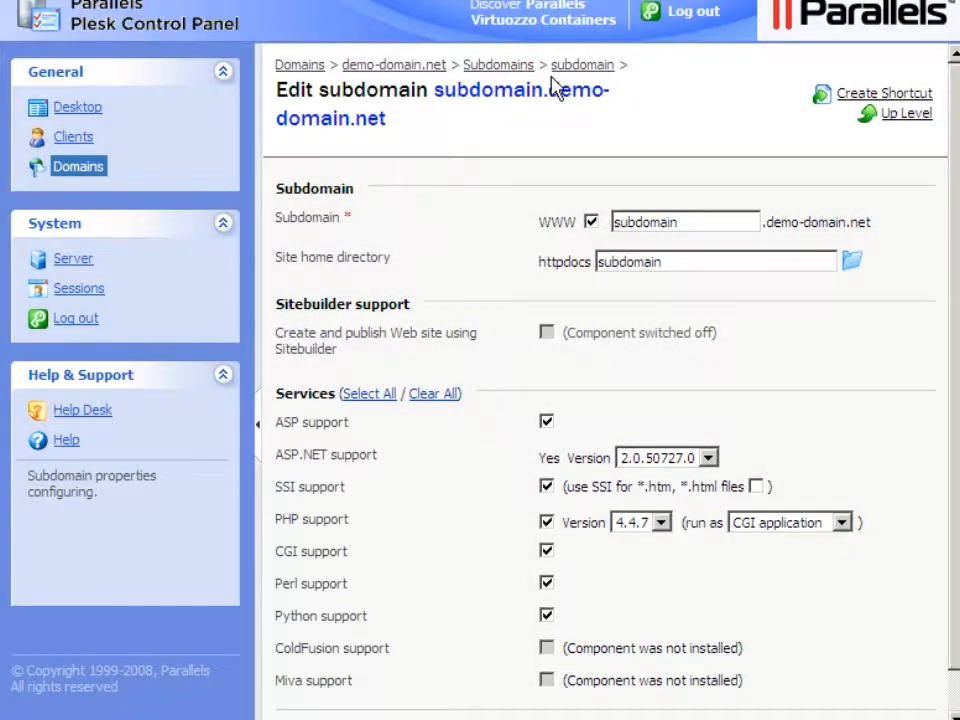
click(498, 66)
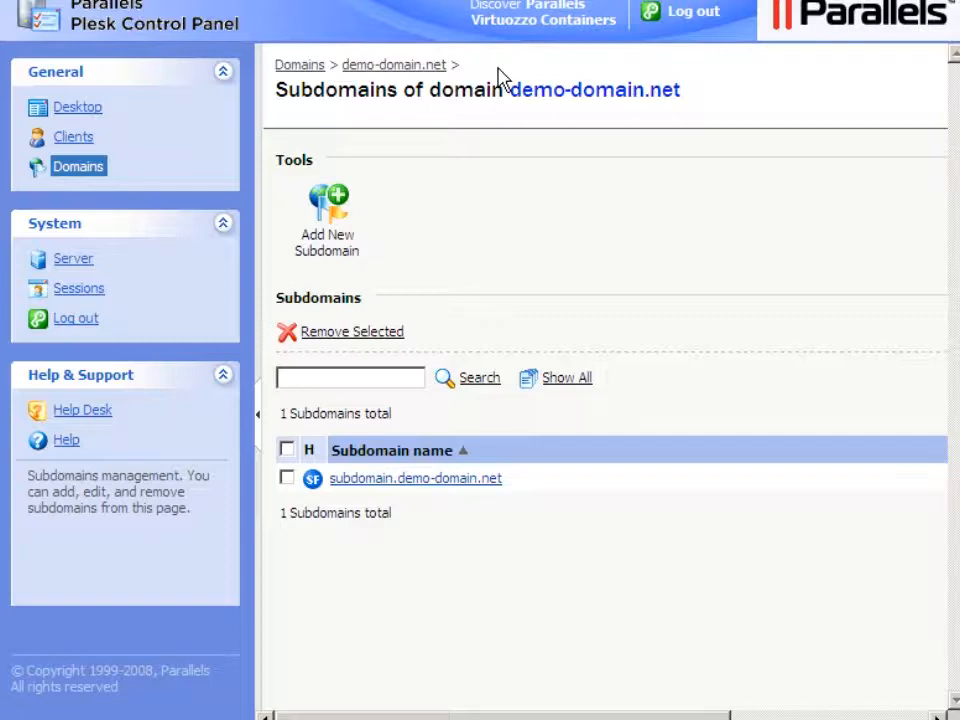
Select subdomain.demo-domain.net, remove it and confirm the permanent removal.
click(287, 479)
click(343, 333)
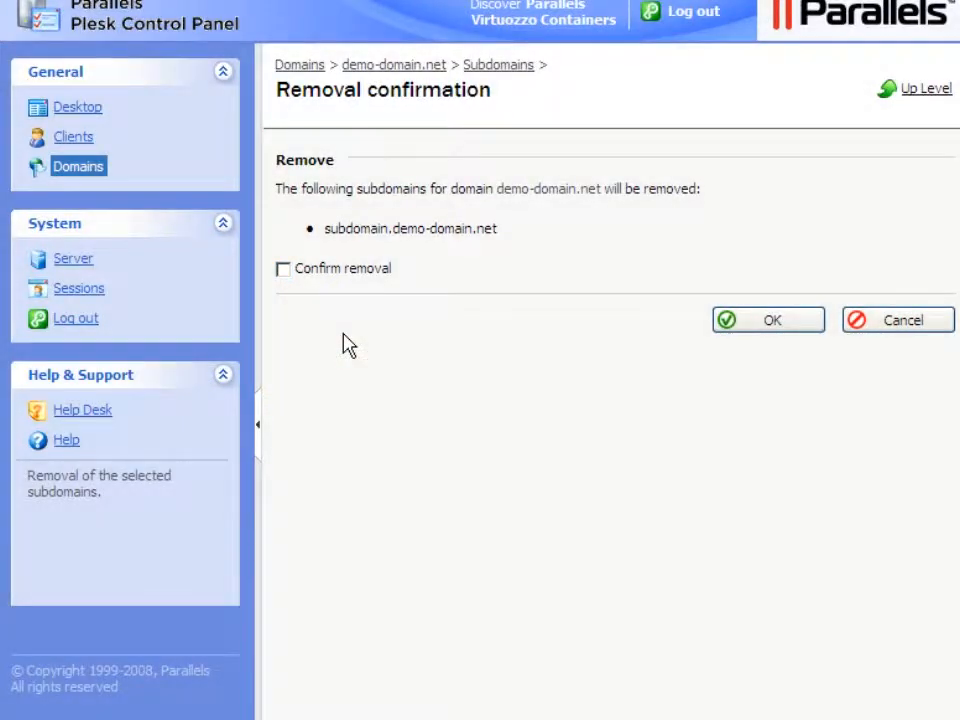
click(283, 269)
click(773, 324)
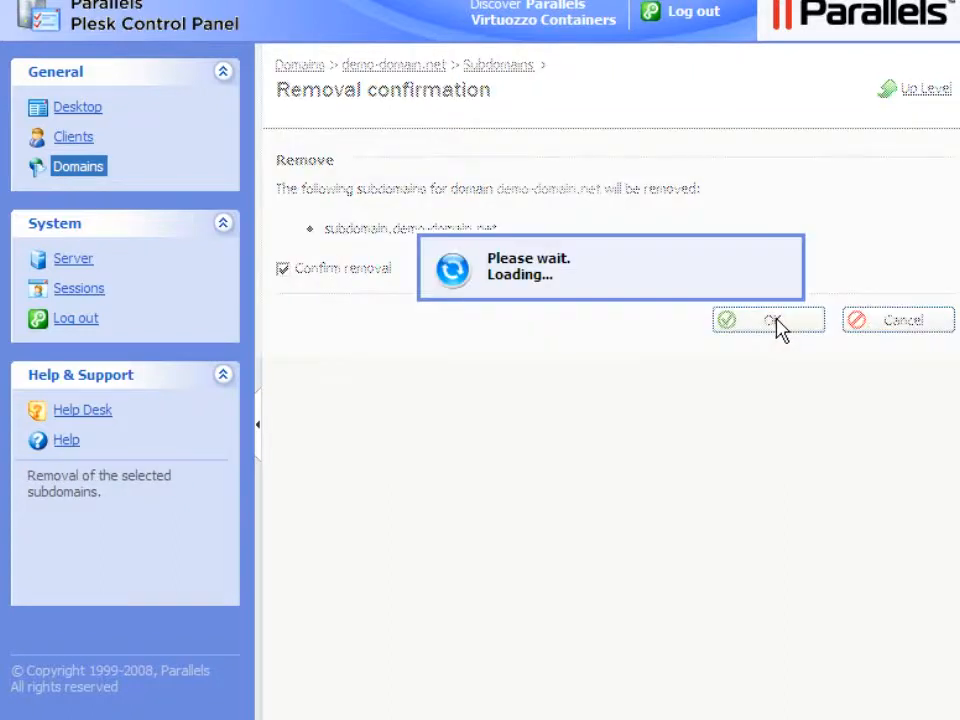